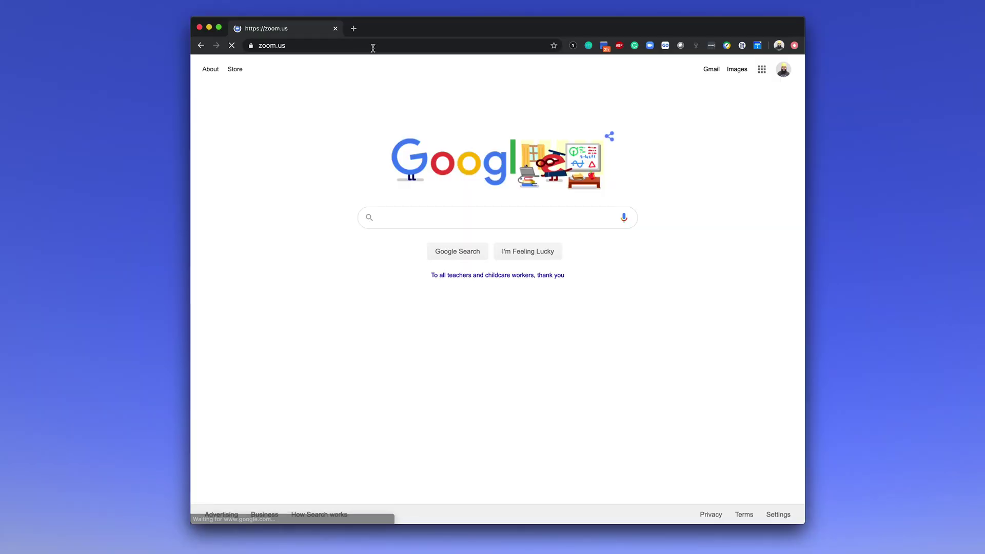
Load zoom.us and go to the account's Settings page.
left_click(373, 48)
type("zoom.us")
key("Return")
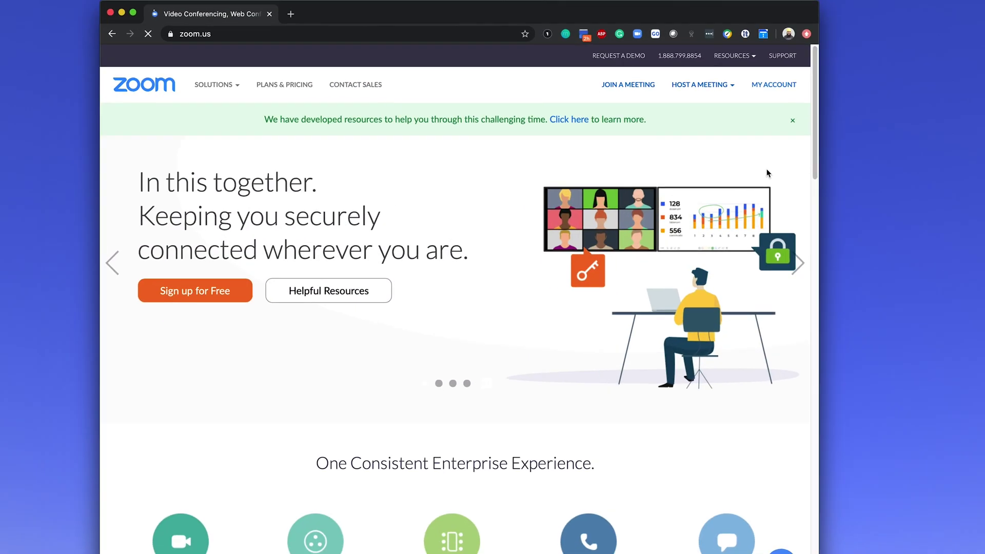
left_click(820, 66)
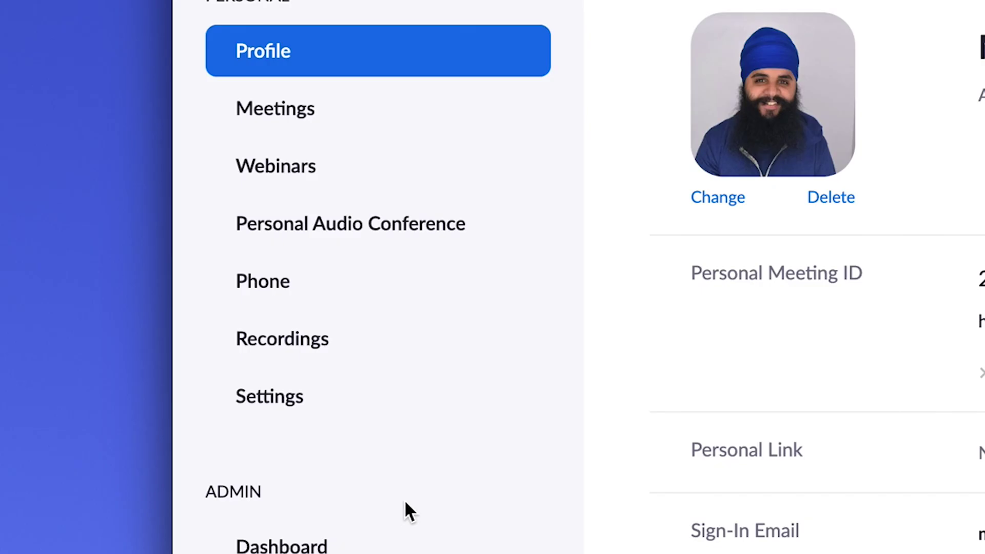
left_click(272, 397)
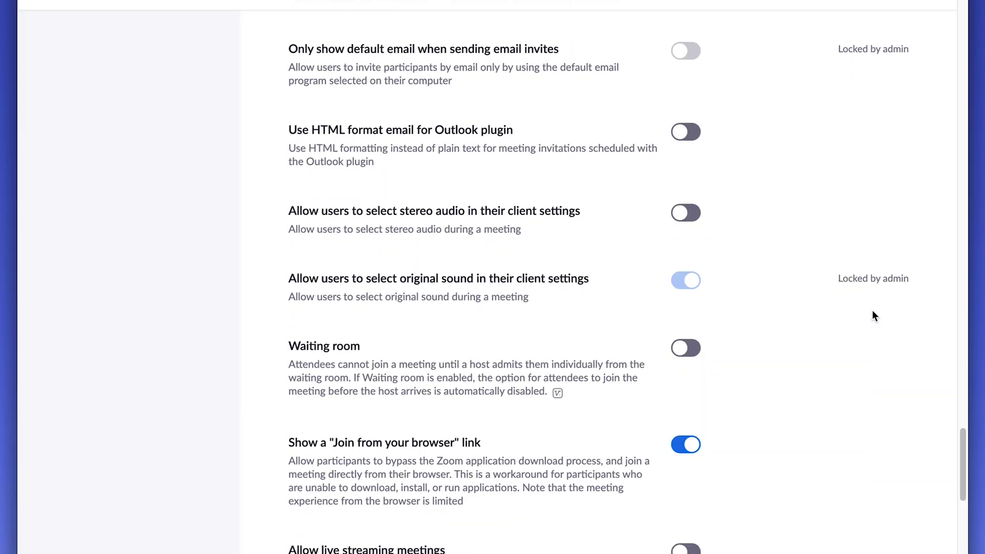
Turn on Allow live streaming meetings with YouTube and Custom Live Streaming Service ticked.
scroll(875, 316, "down", 2)
scroll(875, 315, "down", 3)
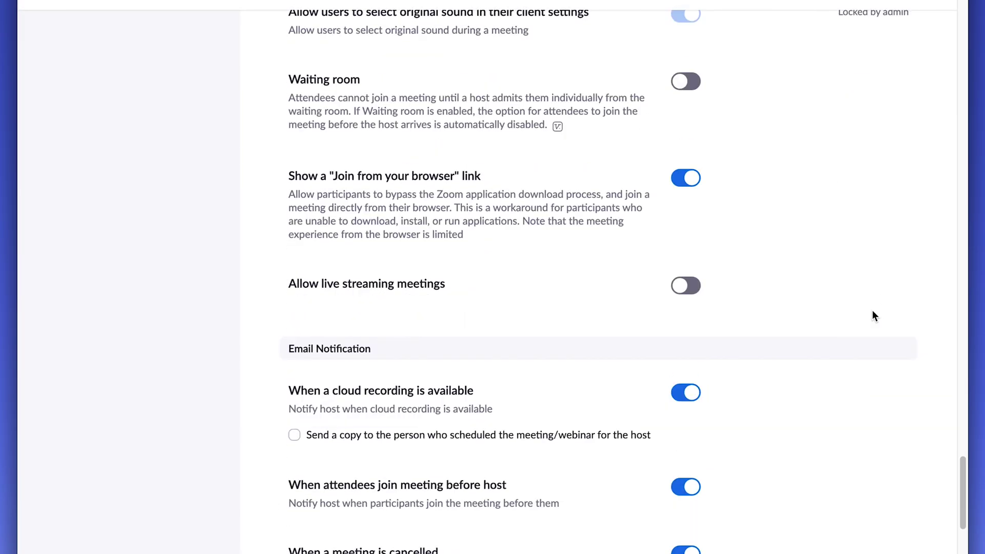
left_click(687, 287)
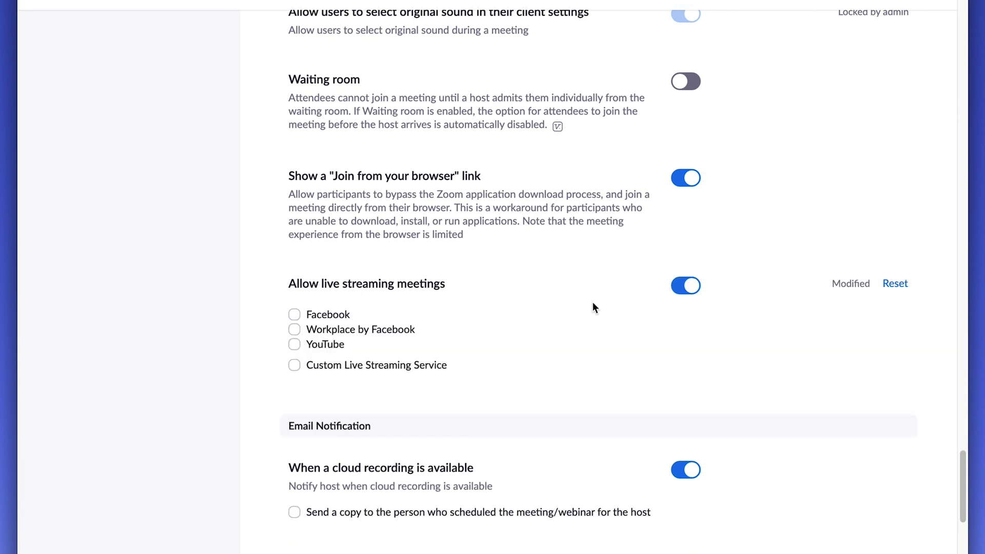
left_click(293, 346)
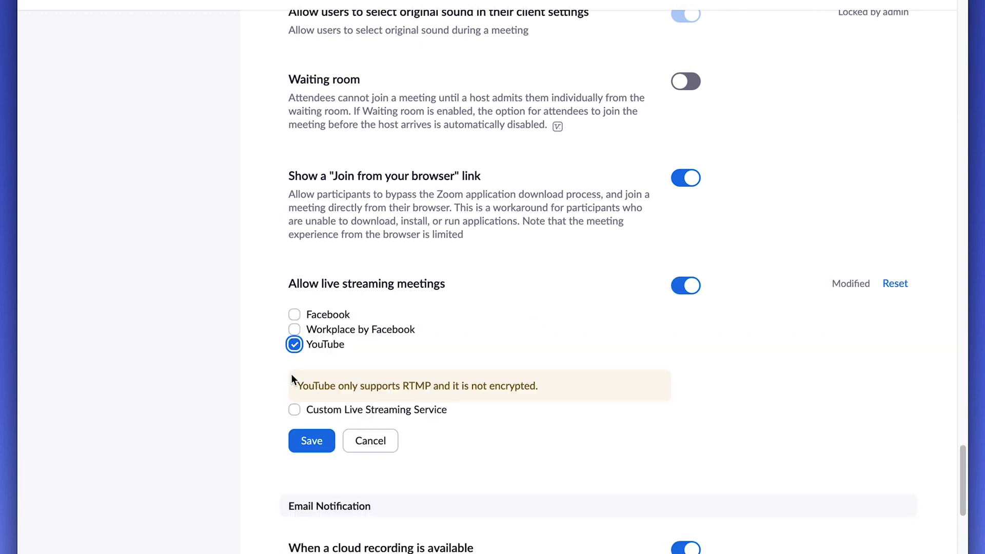
left_click(295, 410)
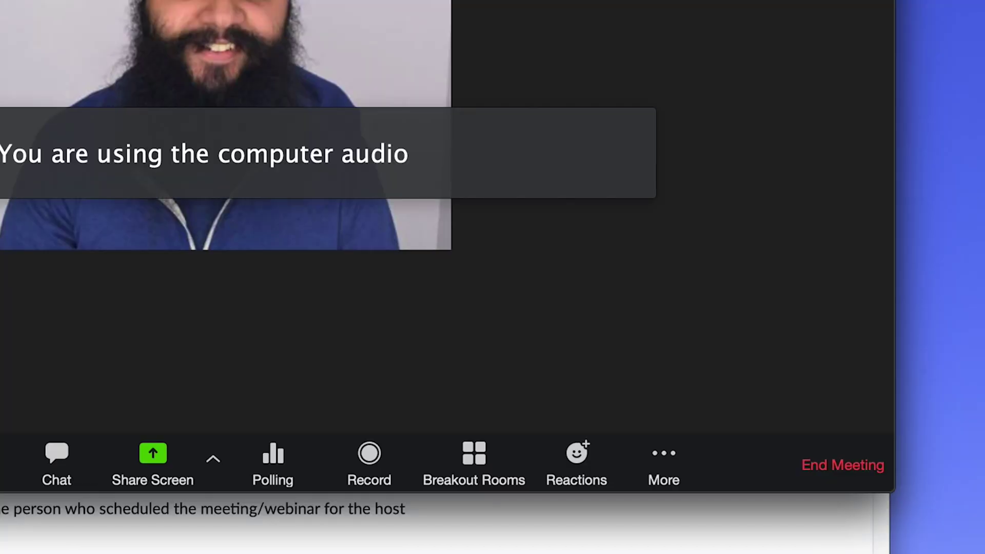
Choose Live on YouTube from the meeting's More menu, then choose 'Enable live stream now'.
left_click(668, 456)
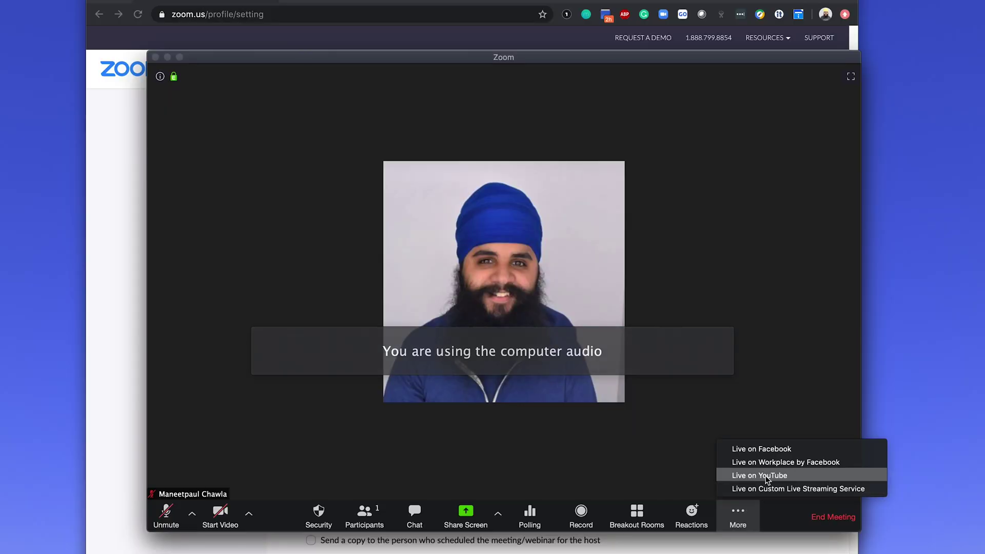
left_click(767, 476)
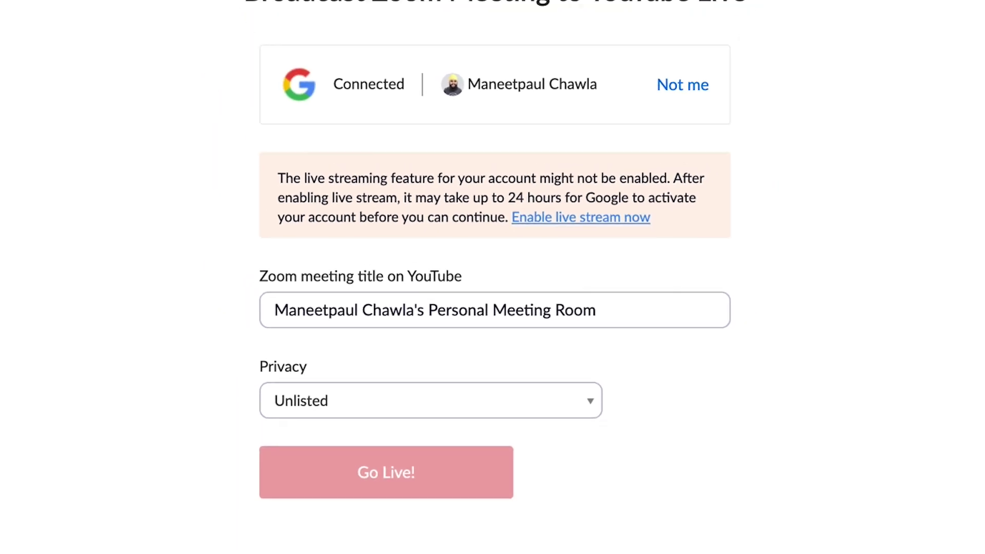
left_click(605, 159)
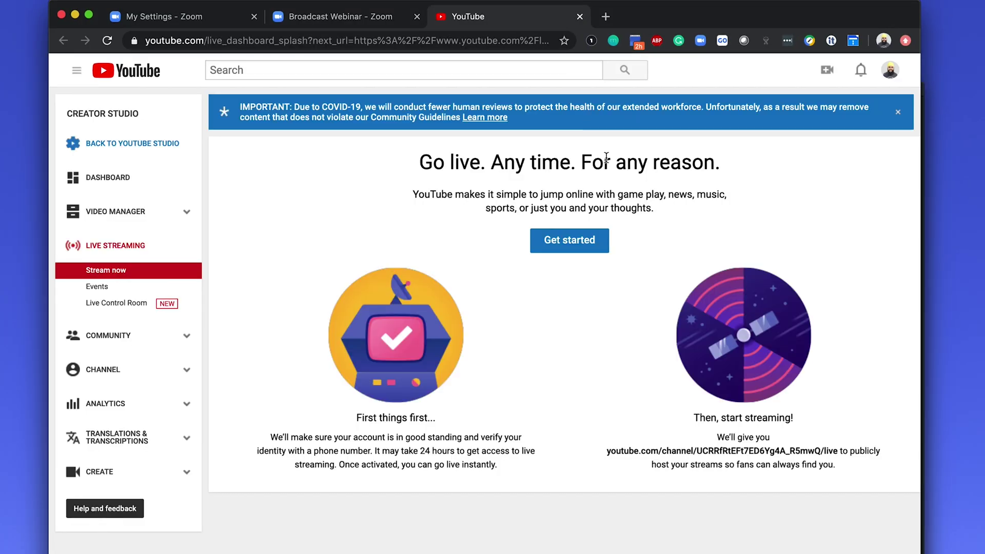
Choose Get started on YouTube's Live Streaming splash page.
left_click(569, 240)
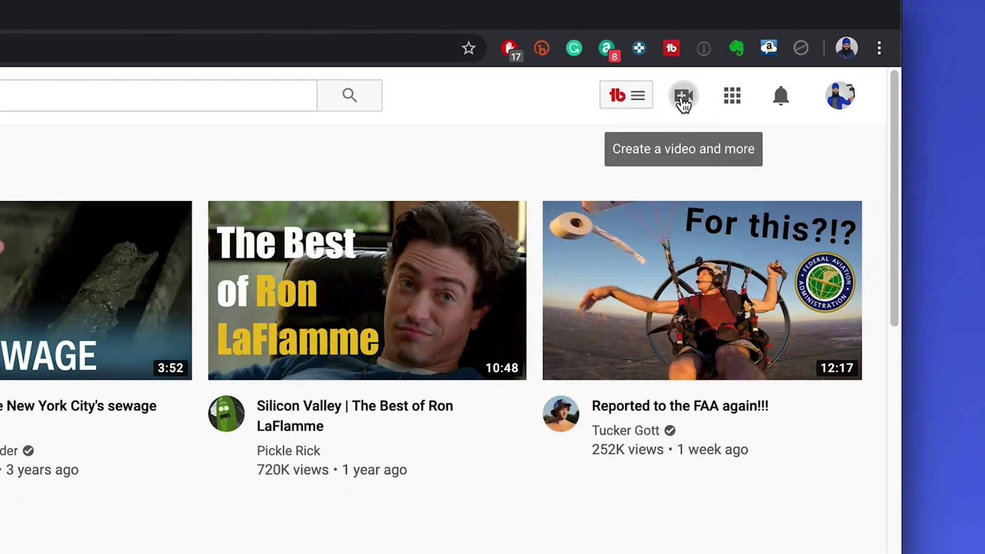
Start a new YouTube Studio live stream using the Stream option instead of webcam.
left_click(803, 58)
left_click(723, 189)
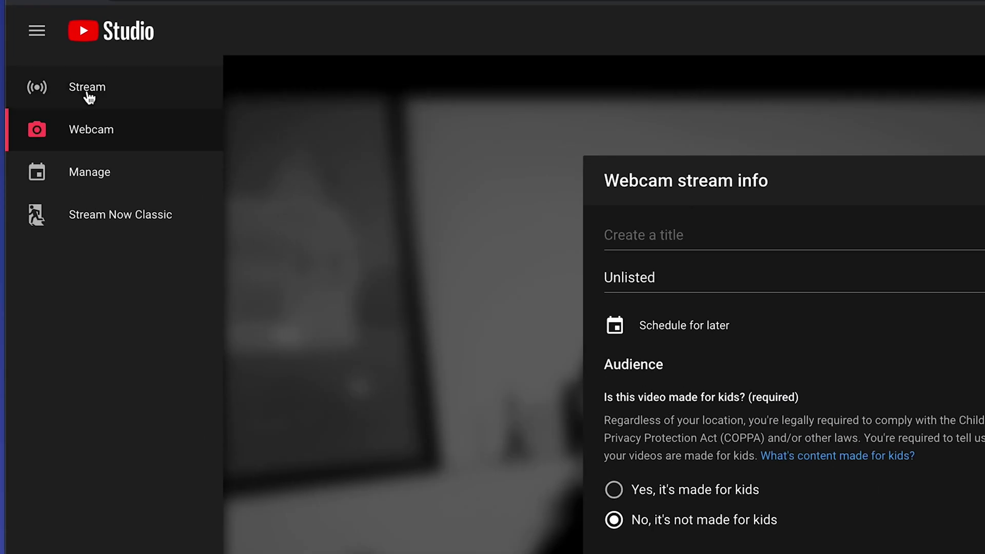
left_click(102, 102)
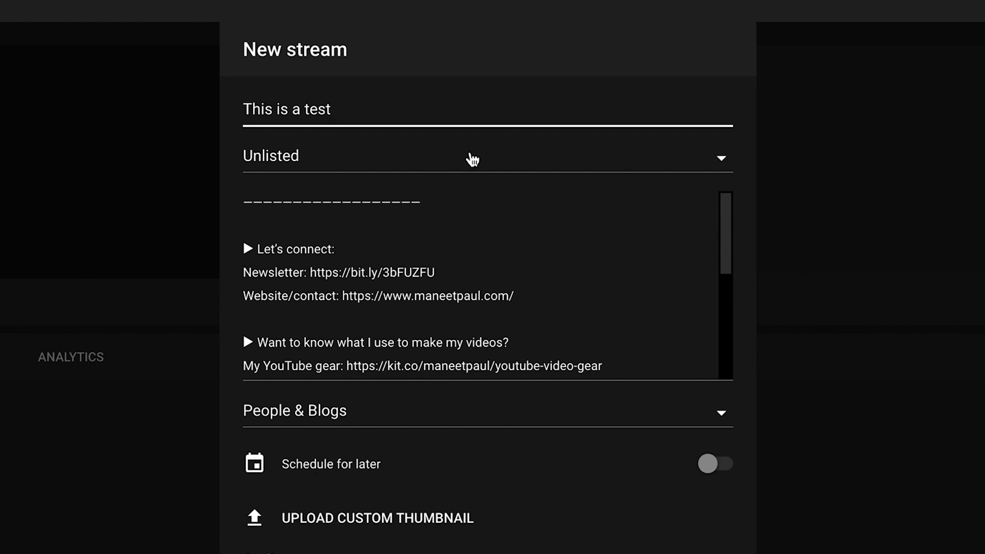
Make 'This is a test' Private, schedule it for Apr 22, and create it.
left_click(471, 160)
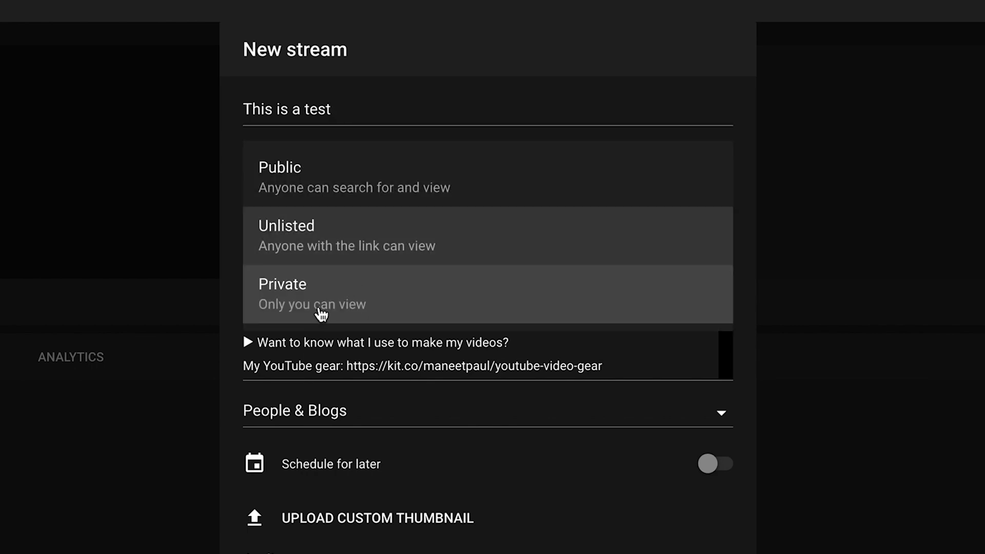
left_click(321, 314)
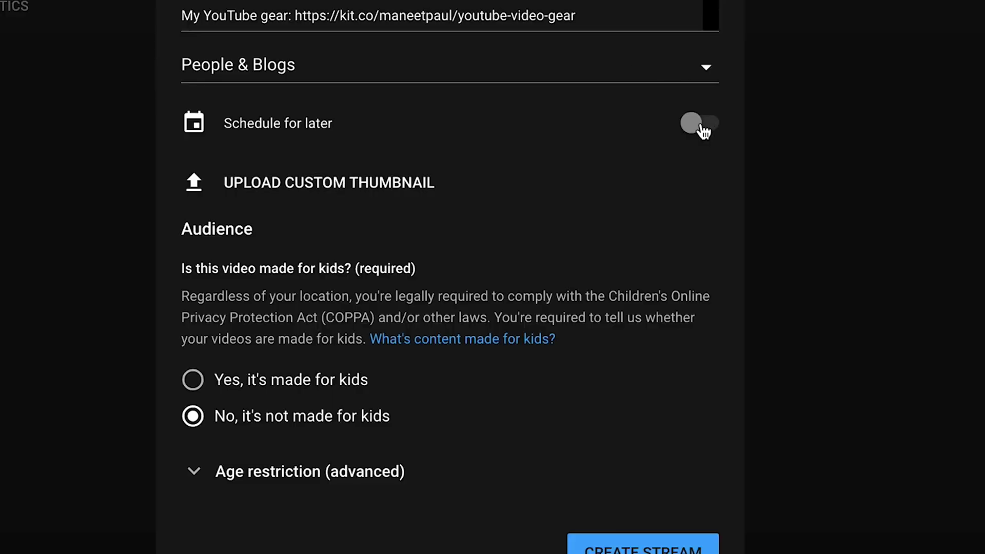
left_click(700, 124)
left_click(311, 177)
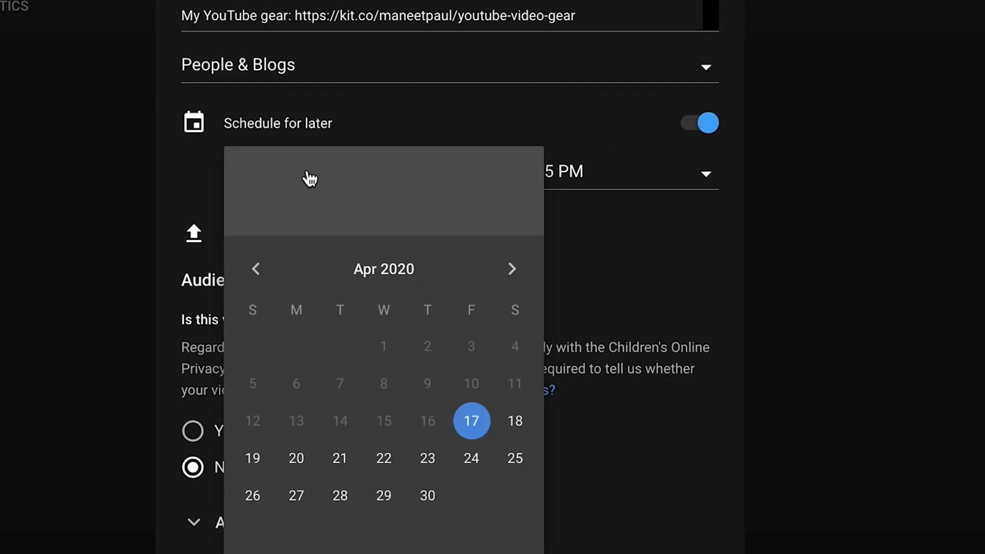
left_click(384, 458)
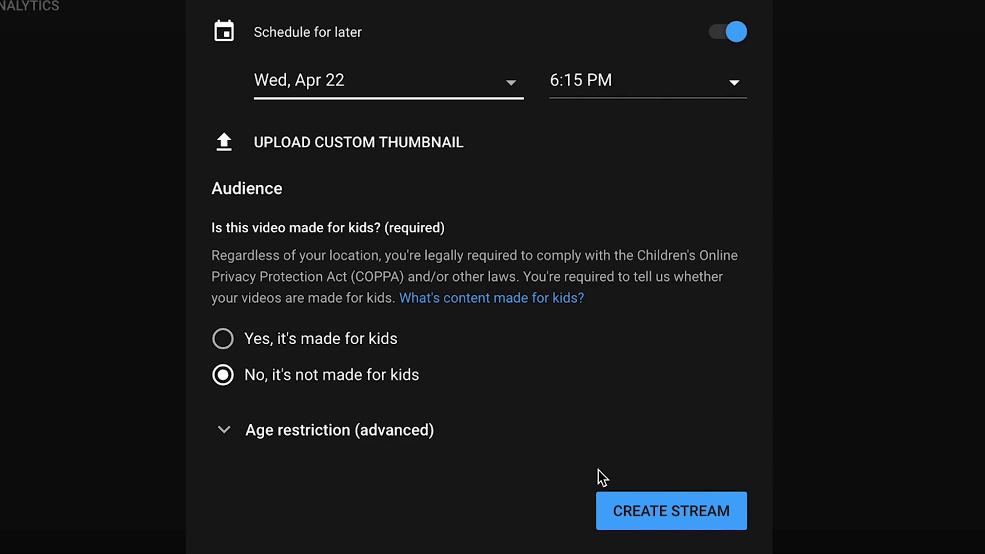
left_click(659, 508)
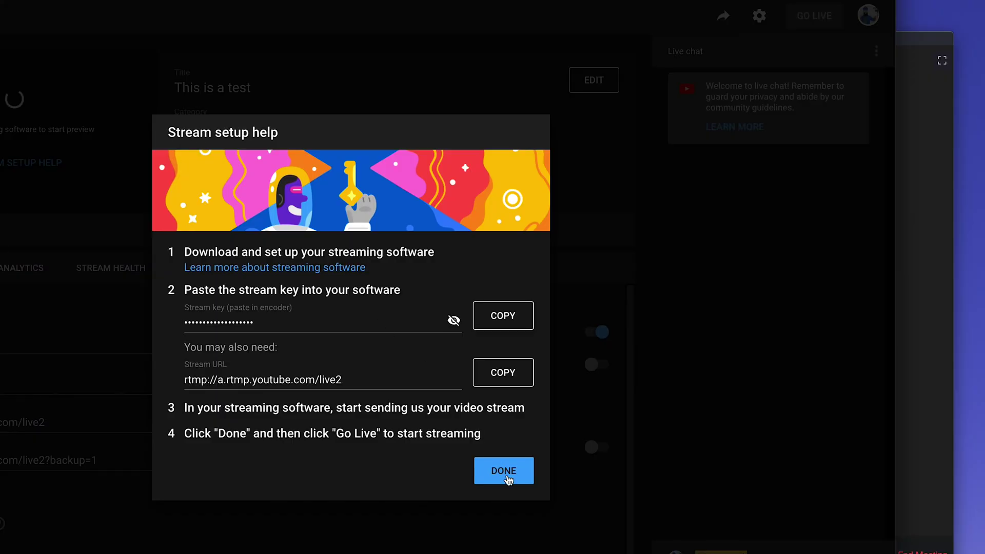
Close the Stream setup help with Done and bring up the stream's Share options.
left_click(504, 471)
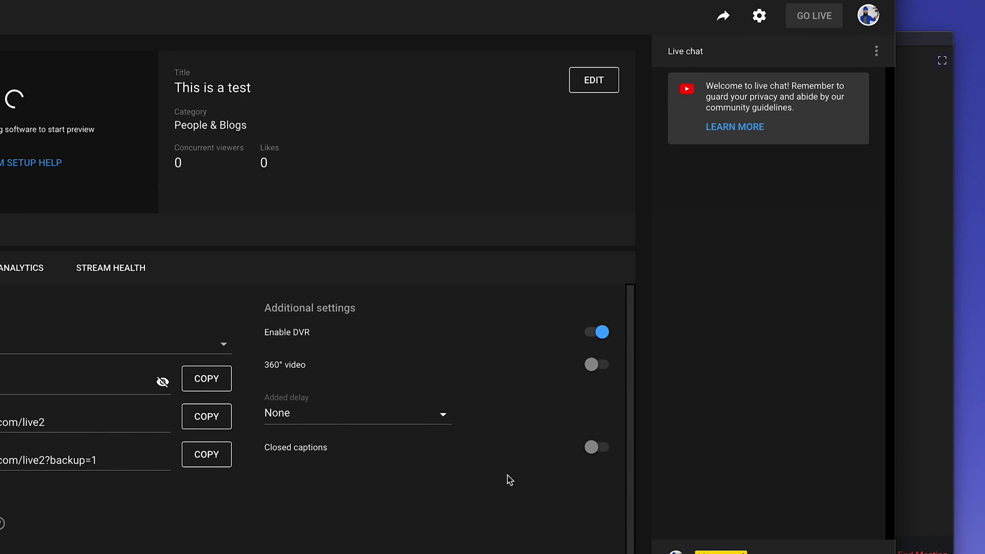
left_click(722, 15)
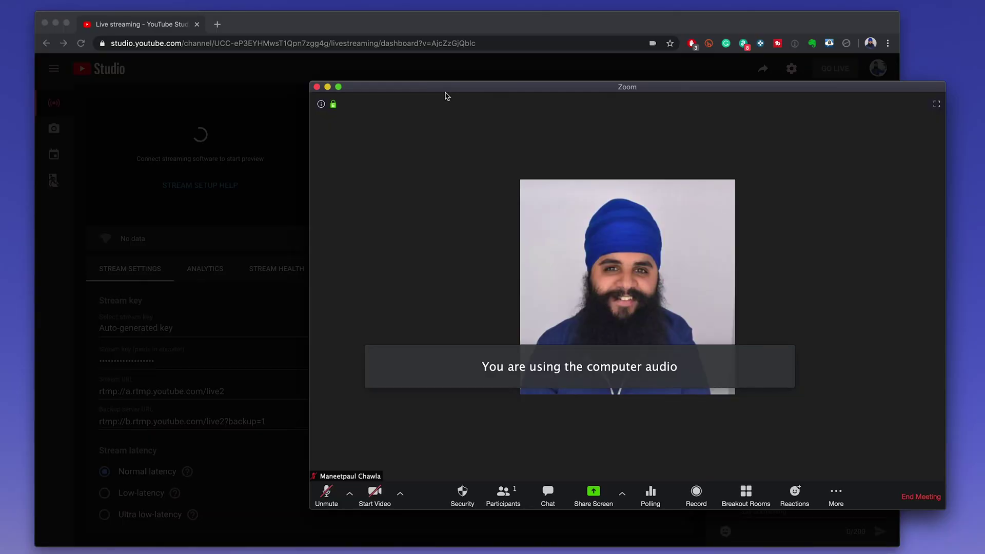
Start Live on Custom Live Streaming Service and paste YouTube's Stream URL into Streaming URL.
left_click(837, 492)
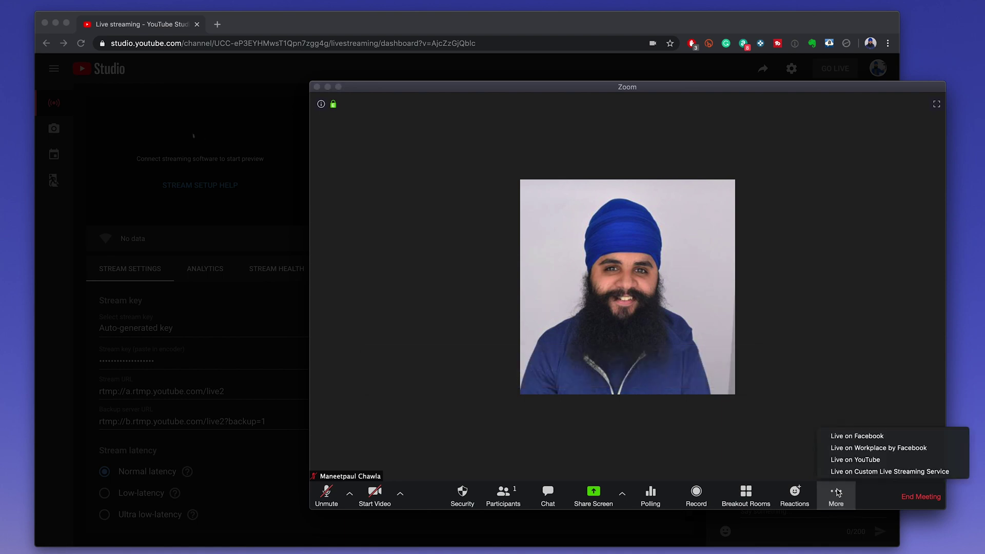
left_click(848, 472)
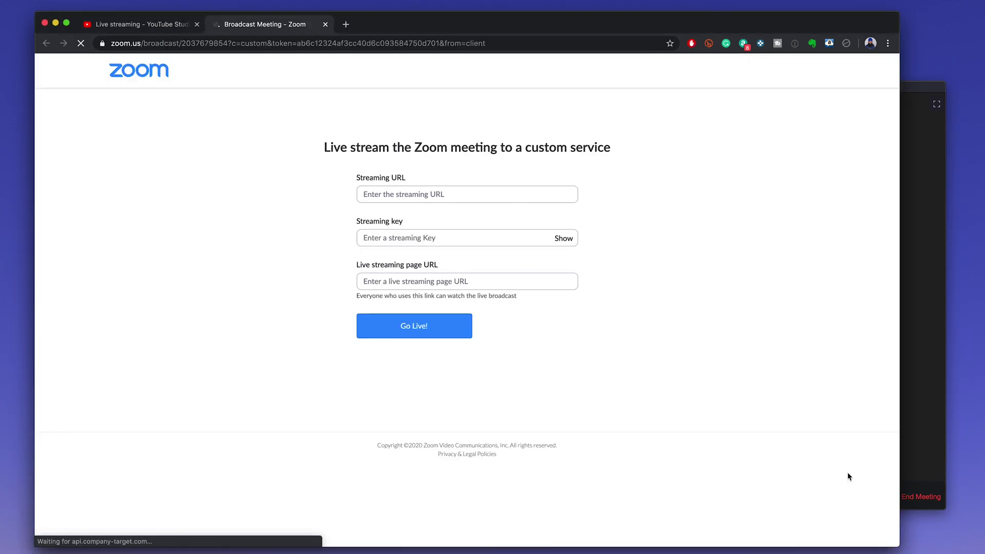
left_click(166, 27)
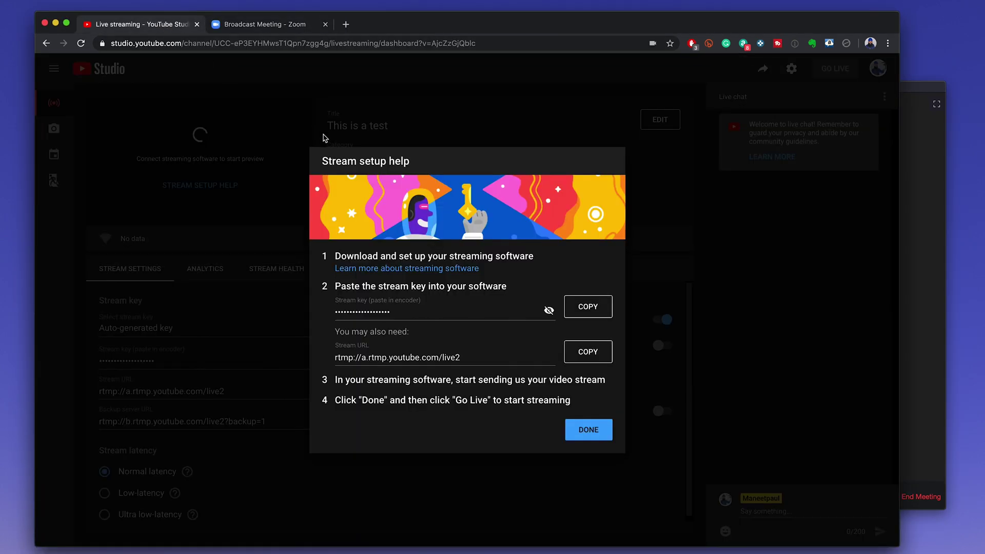
left_click(579, 356)
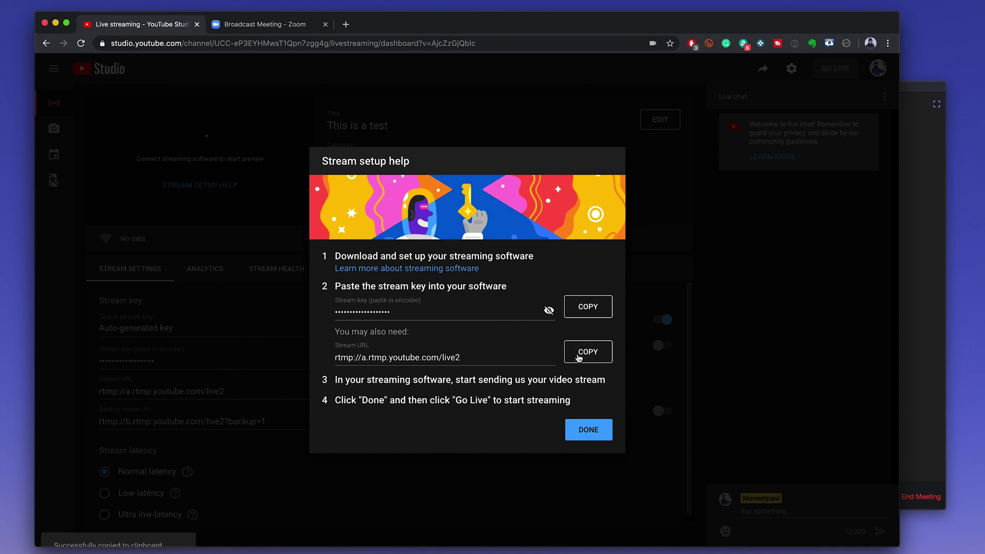
left_click(219, 31)
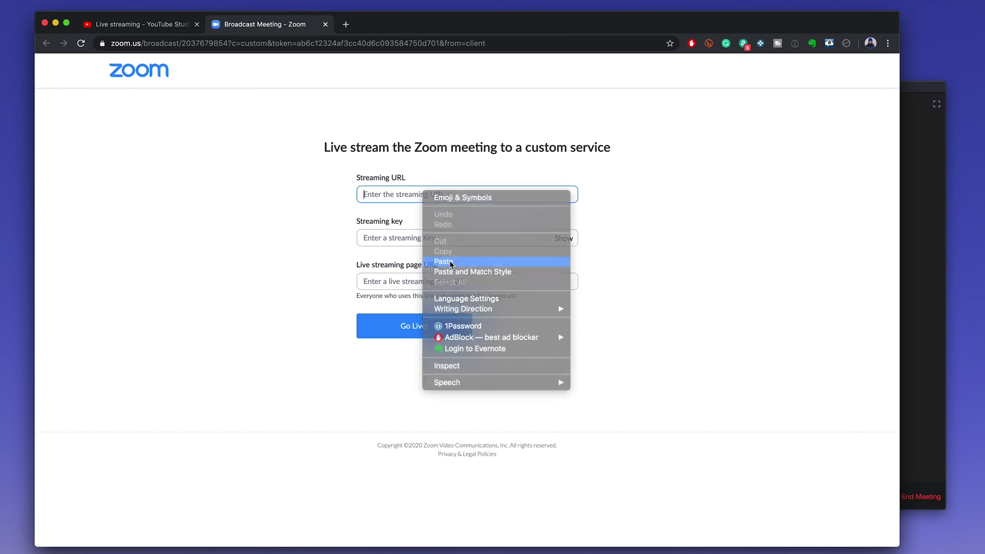
left_click(143, 26)
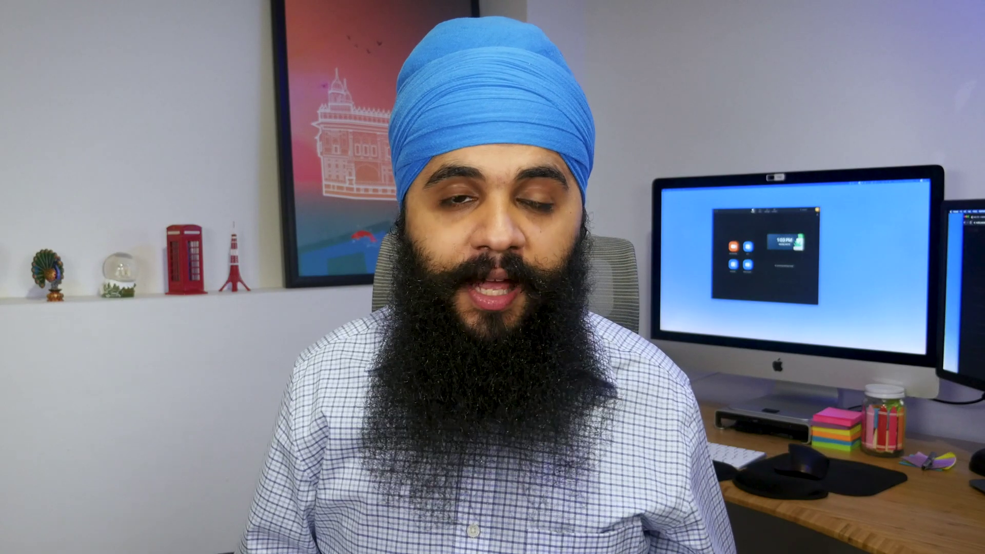